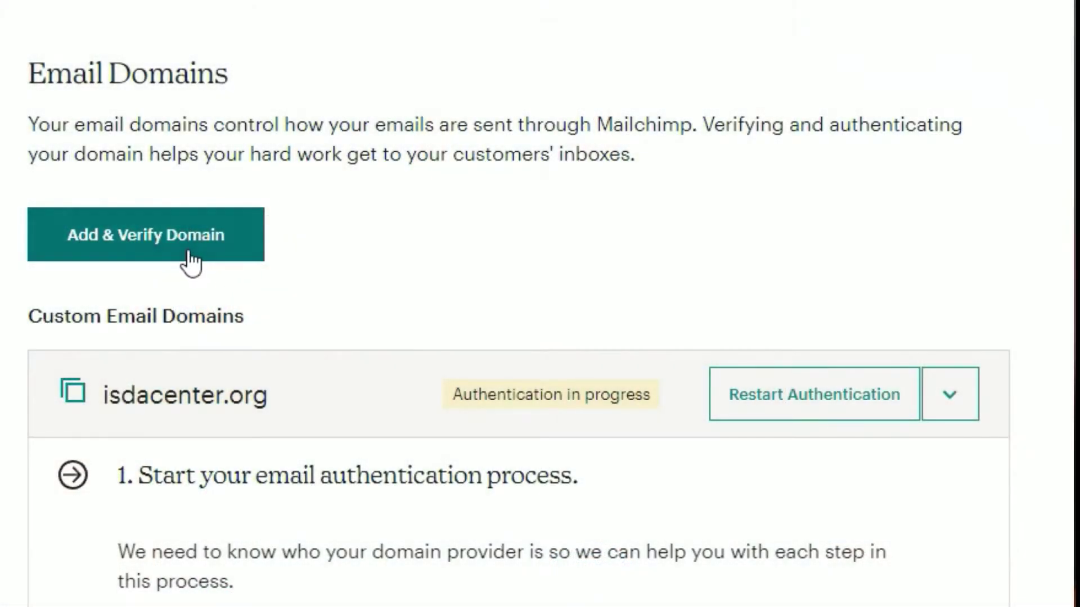
- Send a verification email to an address at the isdacenter.org domain
left_click(190, 253)
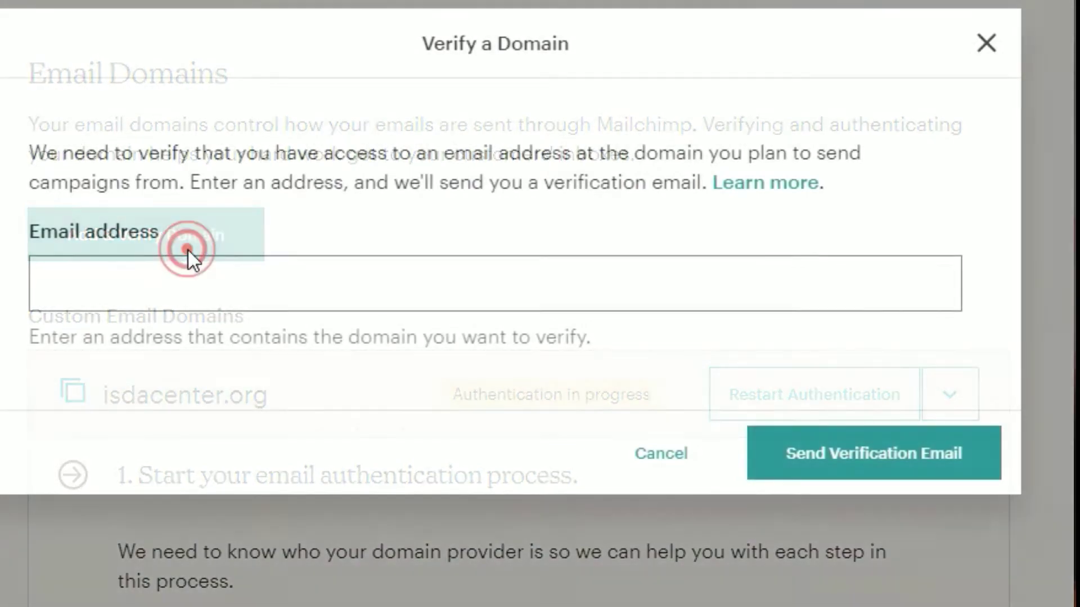
left_click(186, 269)
left_click(262, 520)
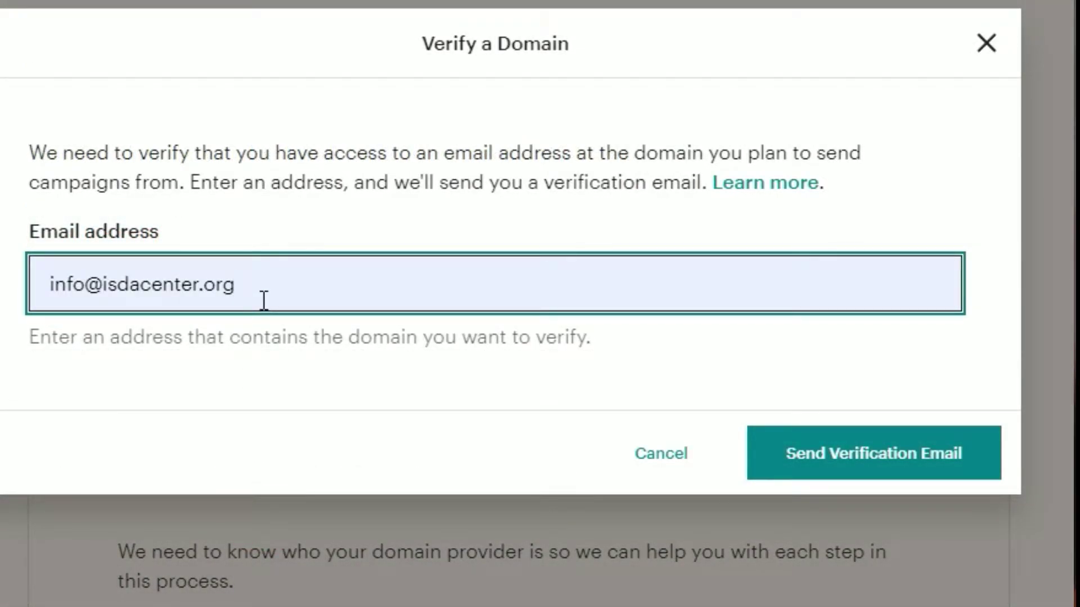
left_click(861, 458)
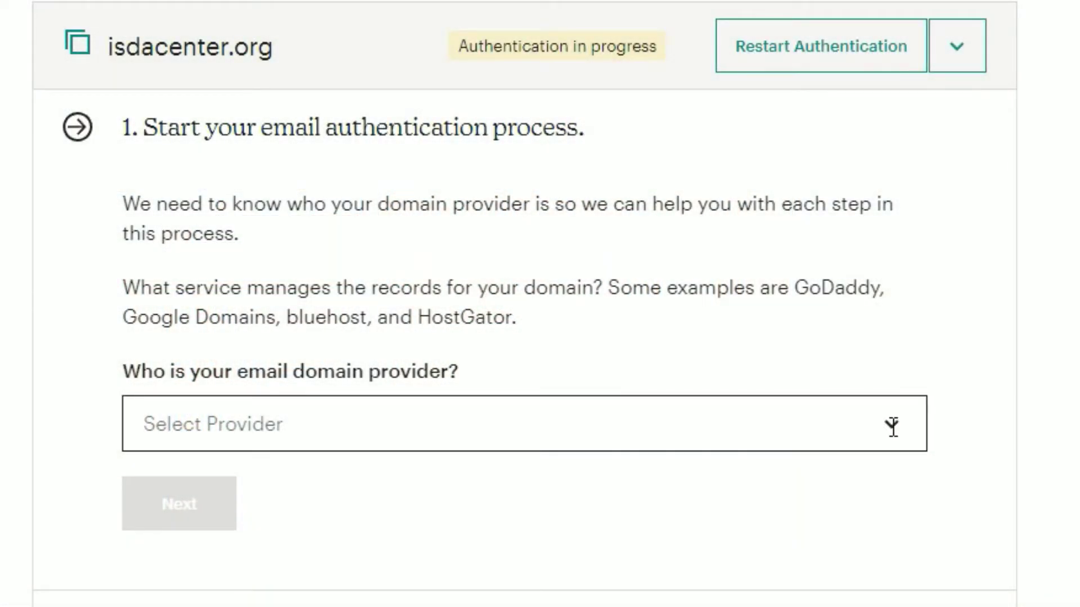
- Choose Other as the email domain provider for isdacenter.org
left_click(892, 425)
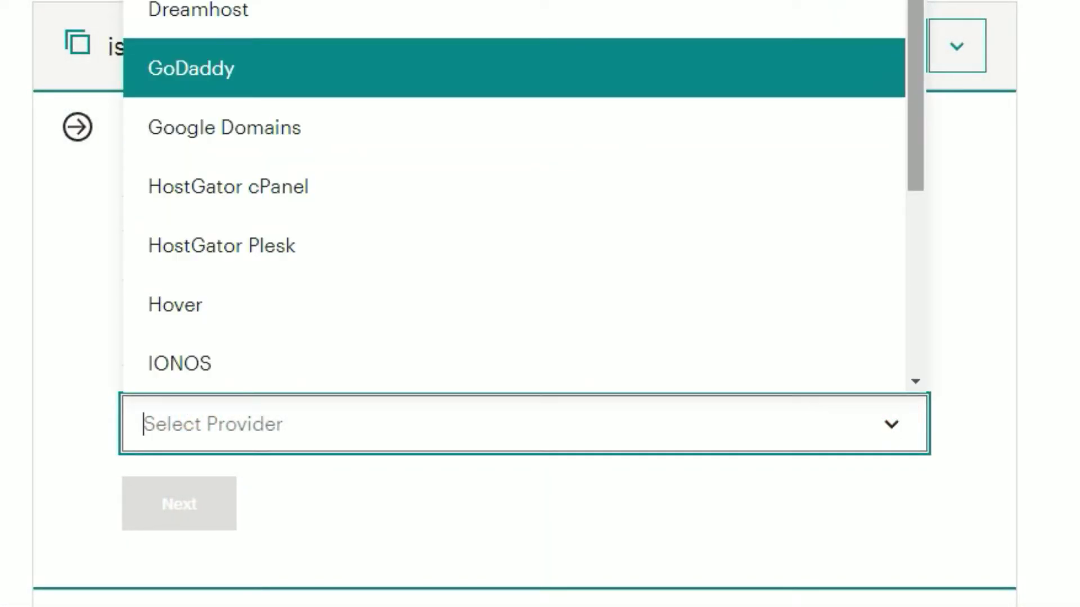
scroll(903, 4, "down", 2)
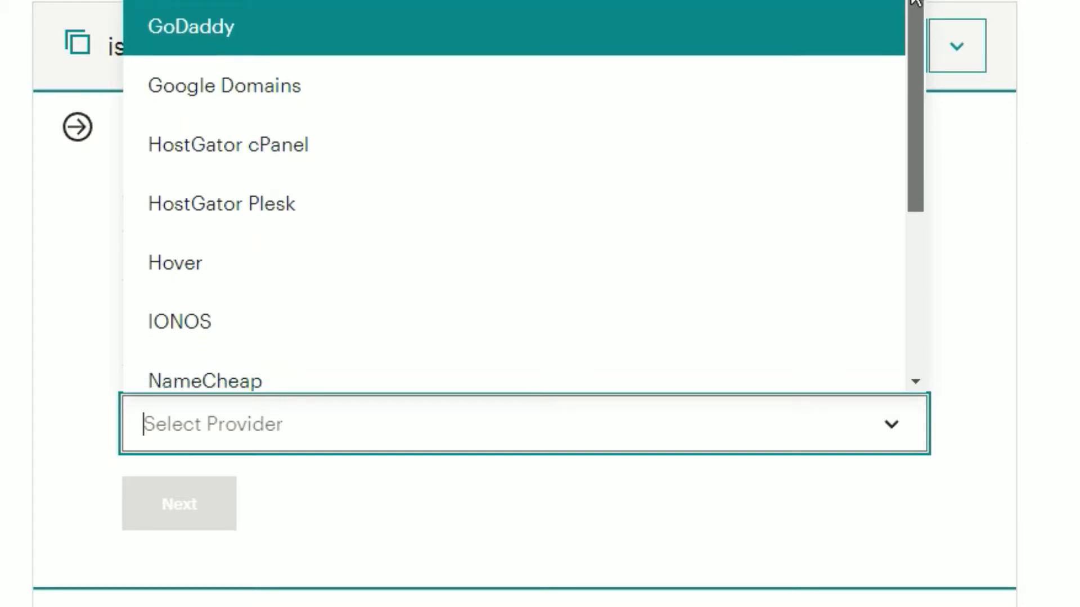
scroll(900, 17, "down", 4)
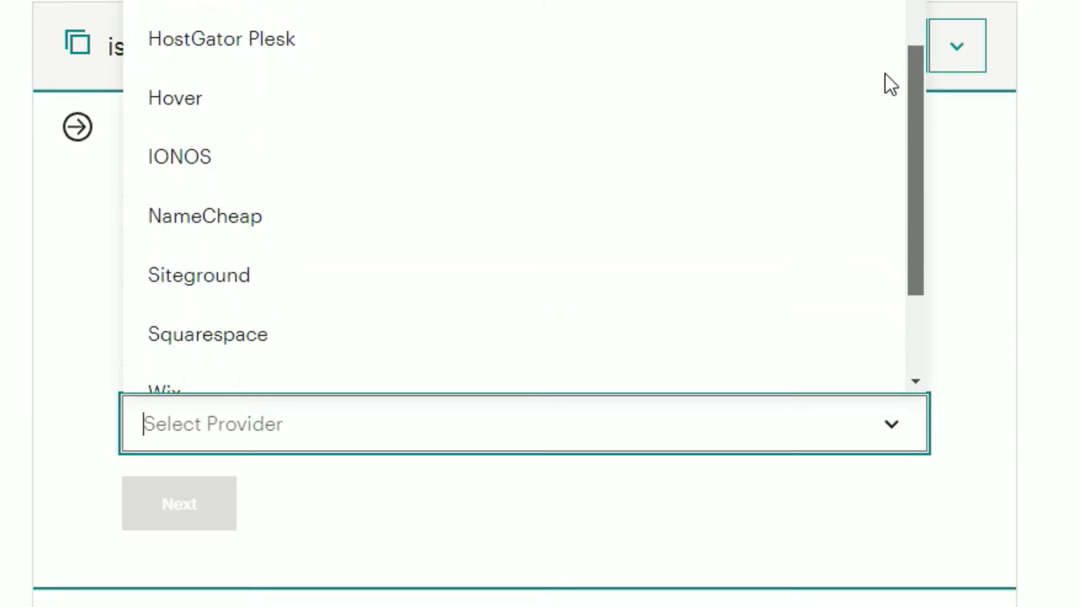
scroll(878, 130, "down", 1)
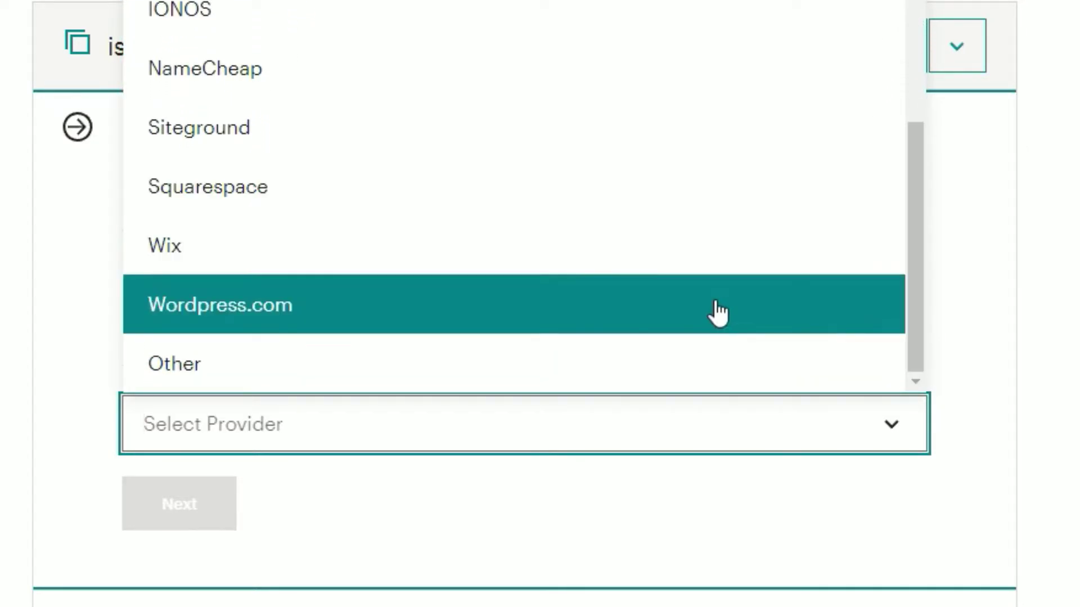
left_click(661, 360)
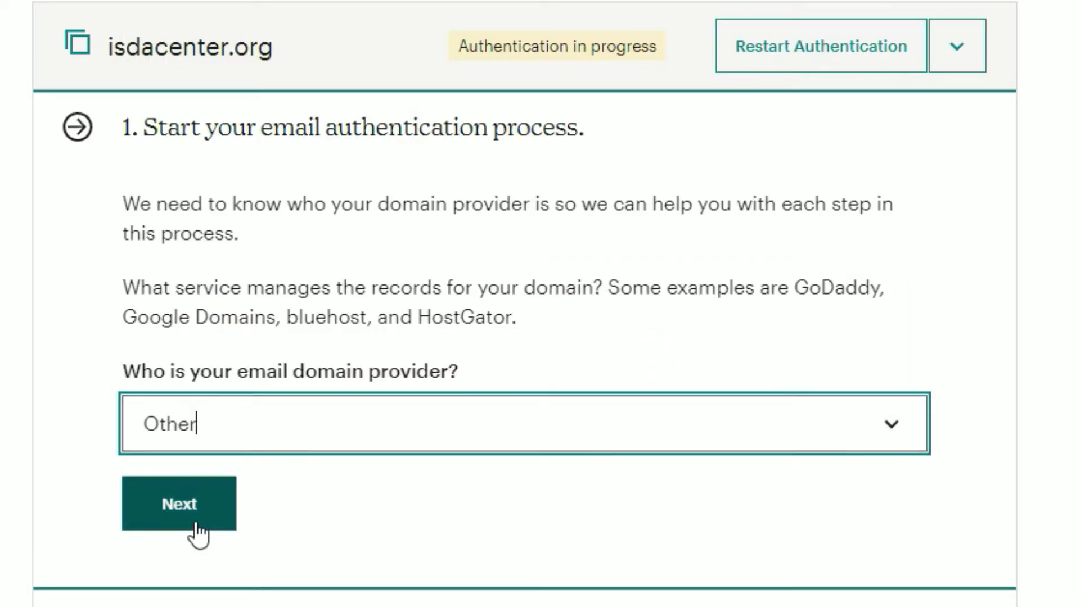
- Advance to step 3 and read through the CNAME record instructions
left_click(195, 521)
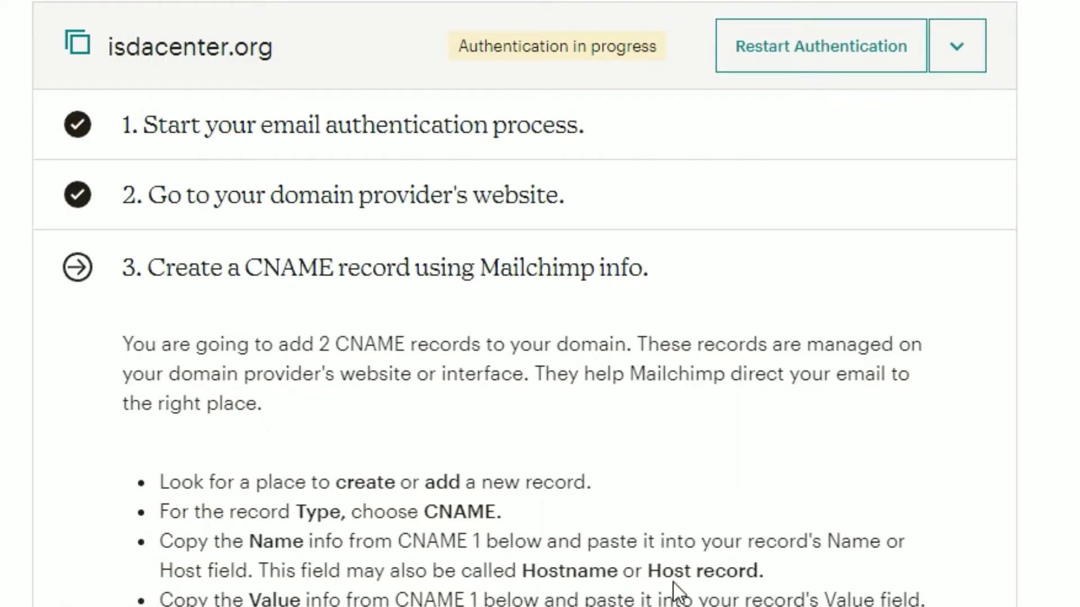
scroll(678, 591, "down", 2)
scroll(697, 374, "up", 2)
scroll(1039, 516, "down", 3)
scroll(1073, 592, "down", 3)
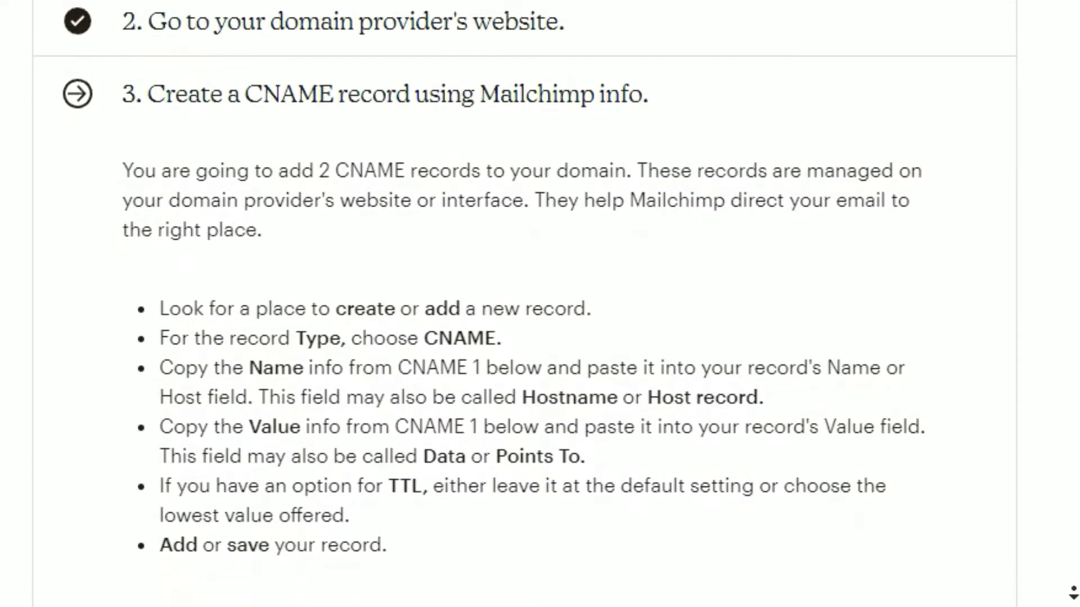
scroll(1073, 592, "down", 3)
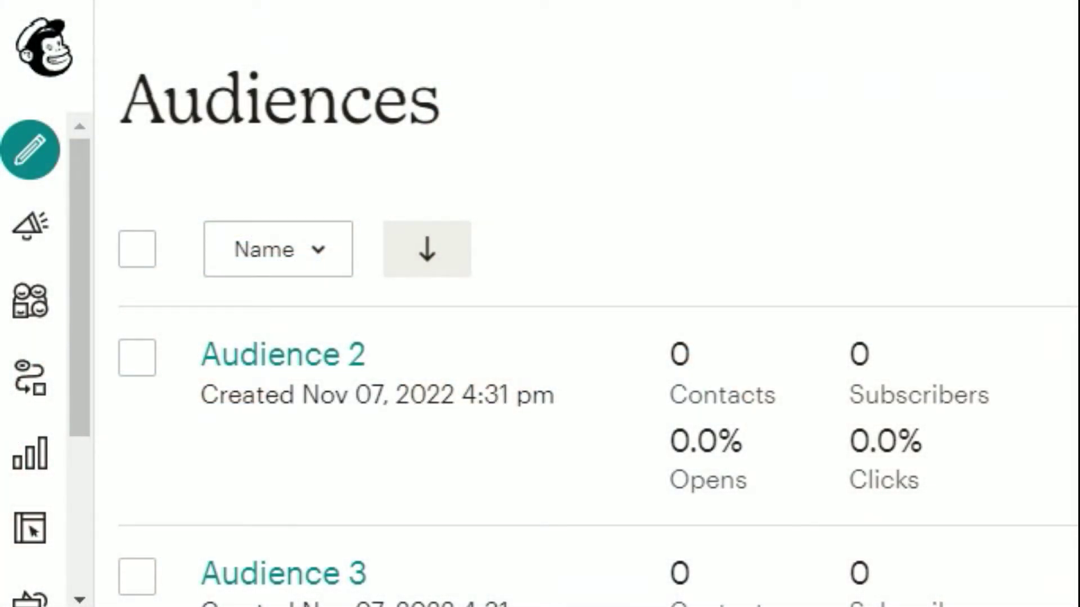
scroll(598, 333, "down", 2)
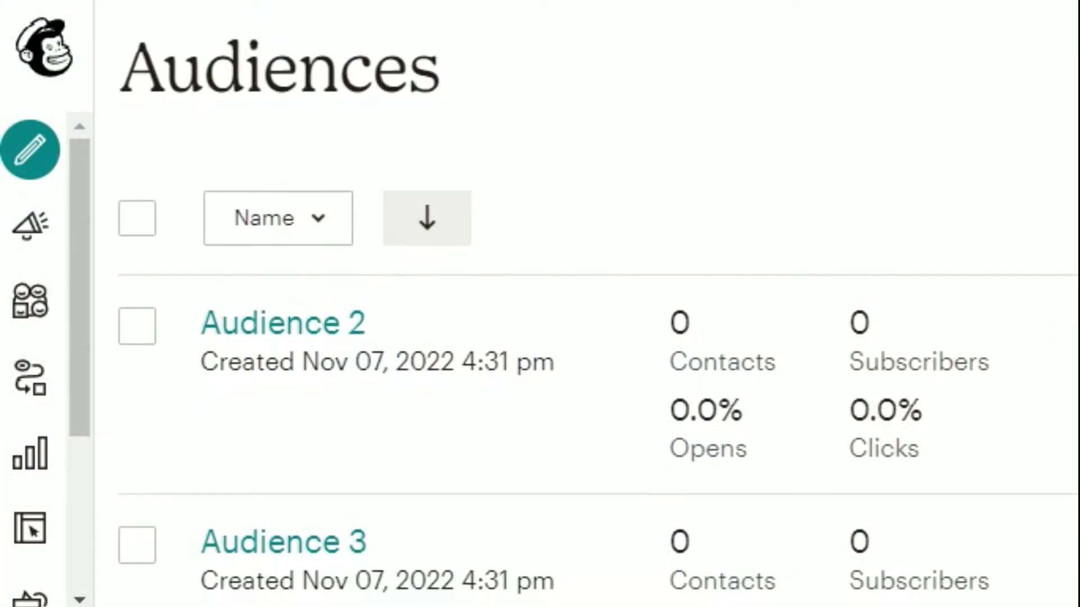
scroll(597, 332, "down", 2)
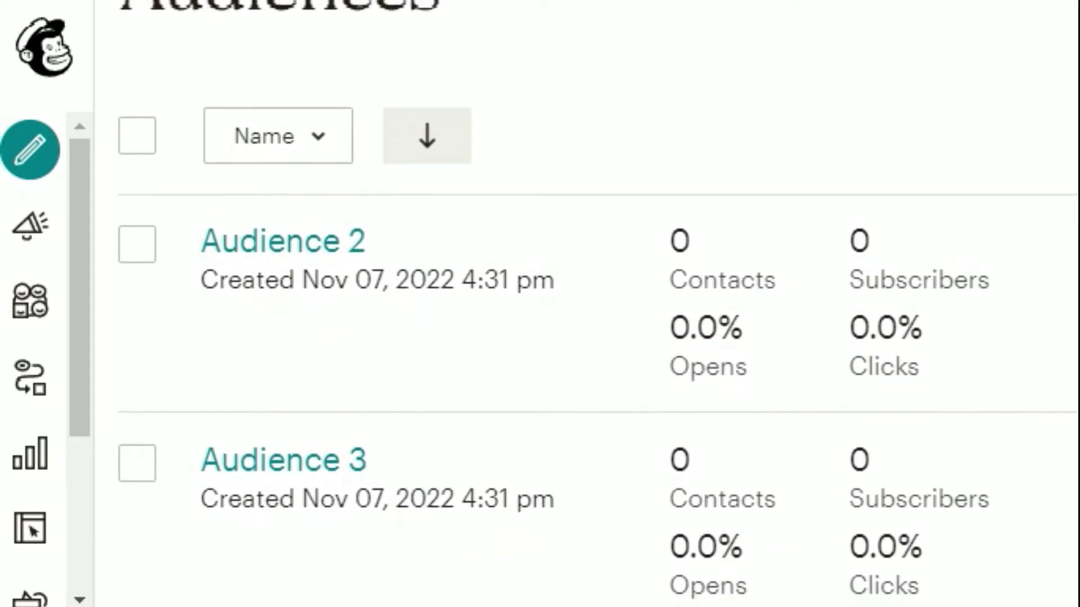
scroll(598, 333, "down", 2)
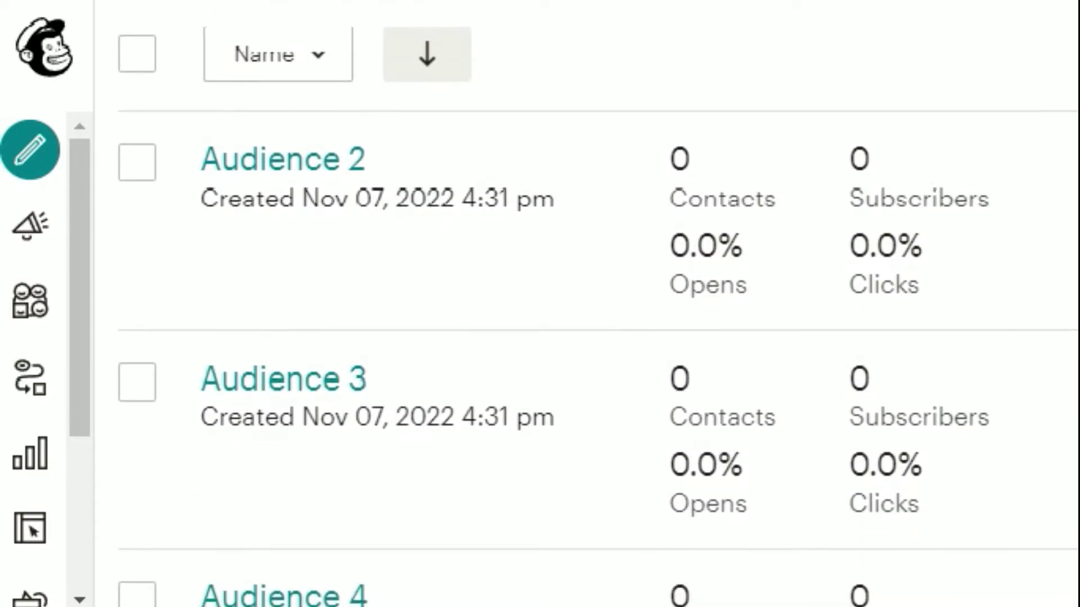
scroll(598, 333, "down", 2)
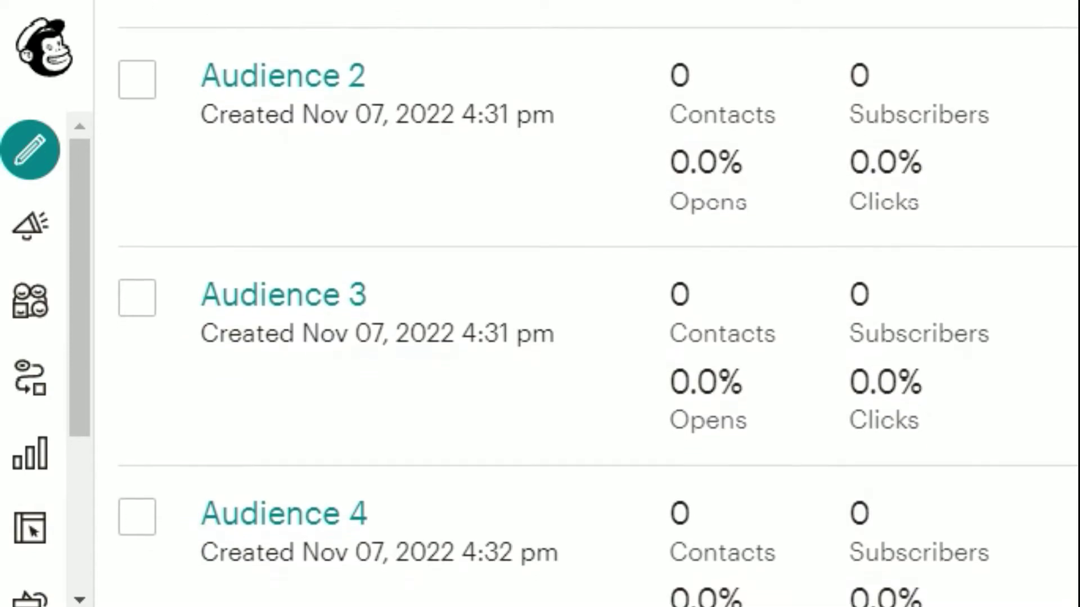
scroll(598, 333, "down", 2)
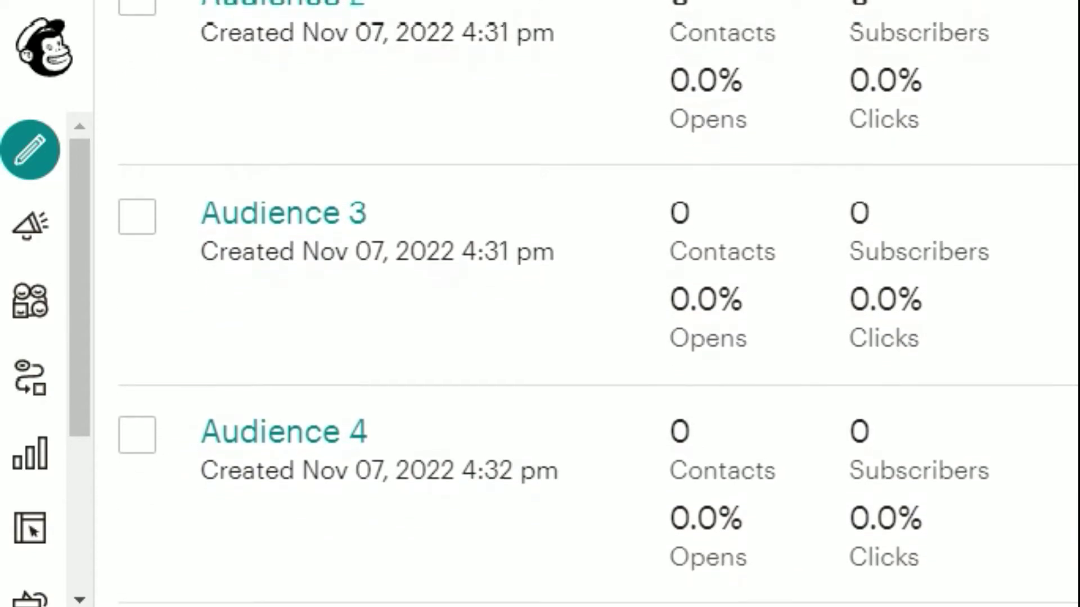
scroll(598, 332, "down", 2)
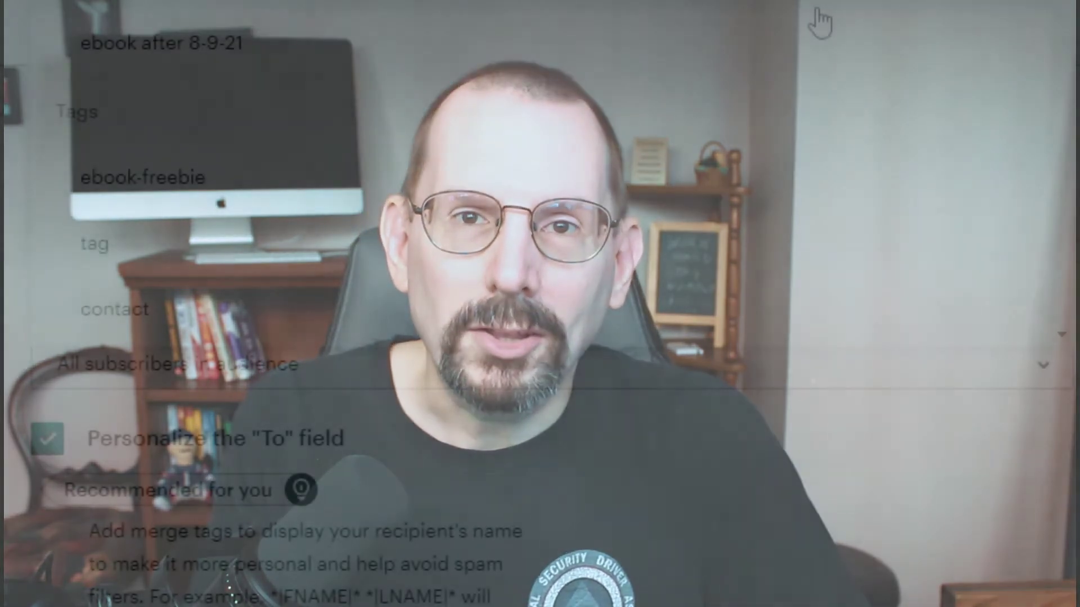
- Set recipients to the ebook-freebie tag with *|FNAME|* personalization and save
scroll(820, 22, "down", 5)
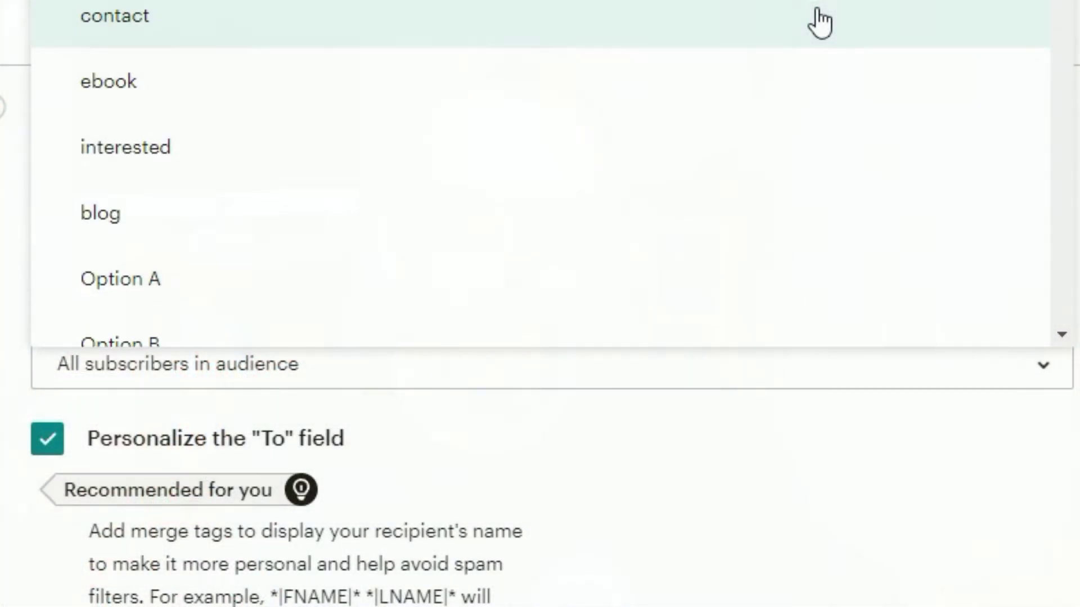
scroll(820, 22, "down", 9)
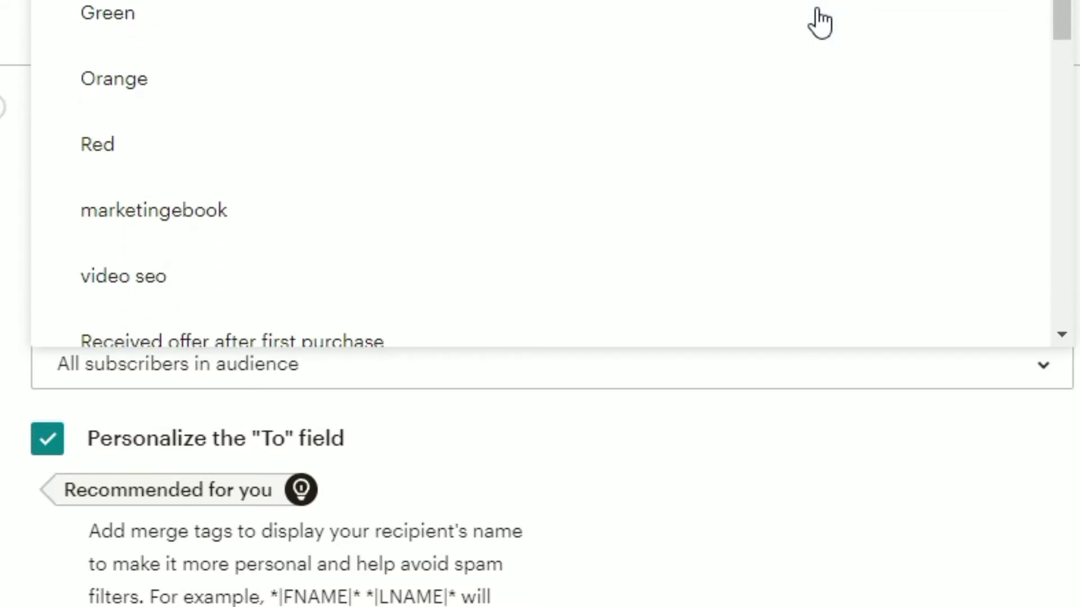
scroll(815, 21, "down", 5)
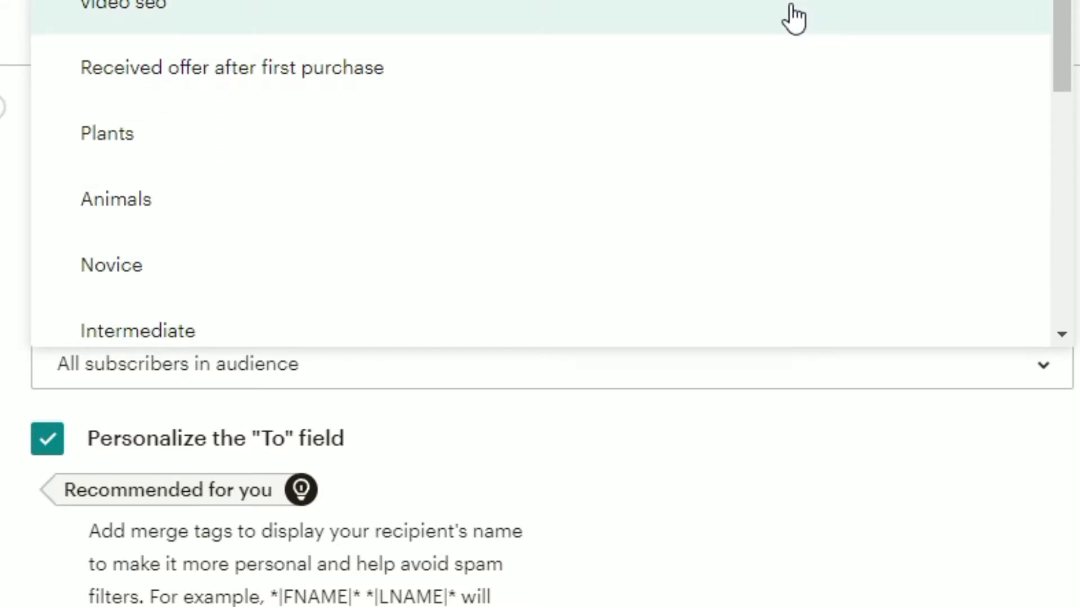
scroll(764, 16, "up", 8)
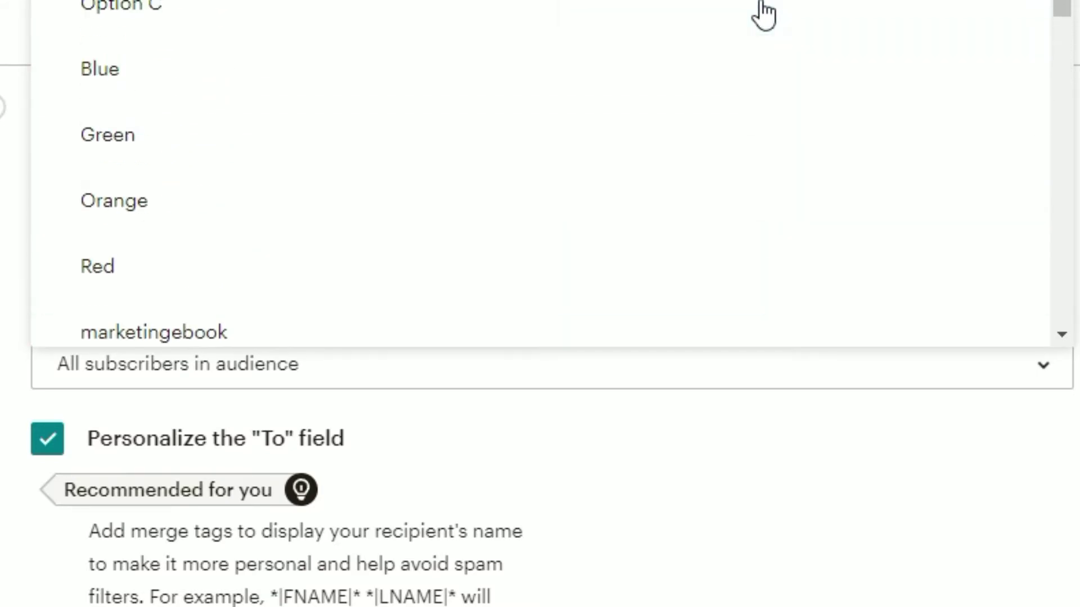
scroll(764, 16, "up", 2)
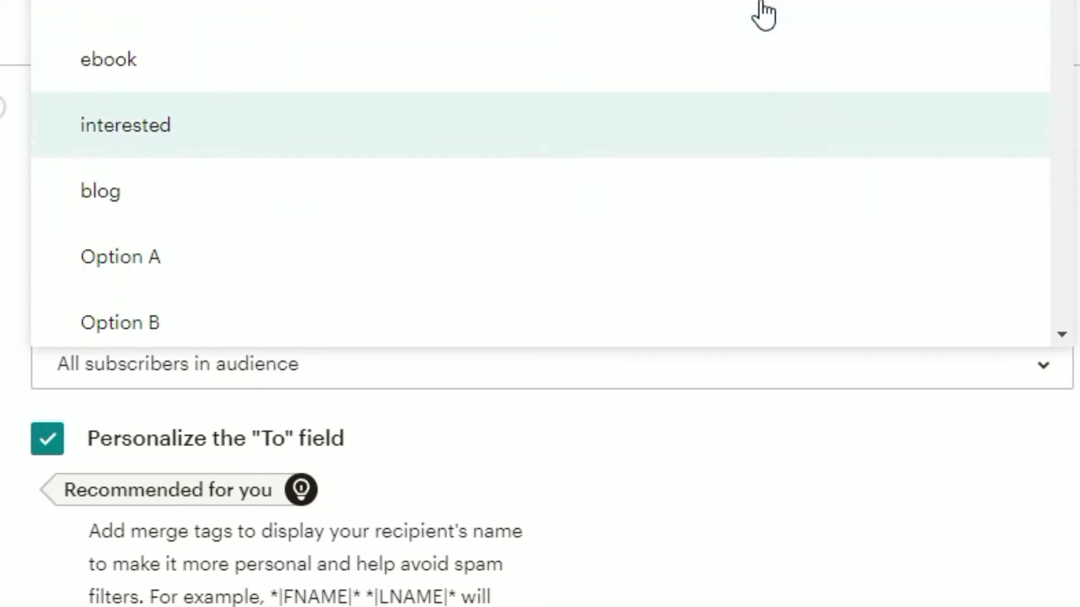
key("Return")
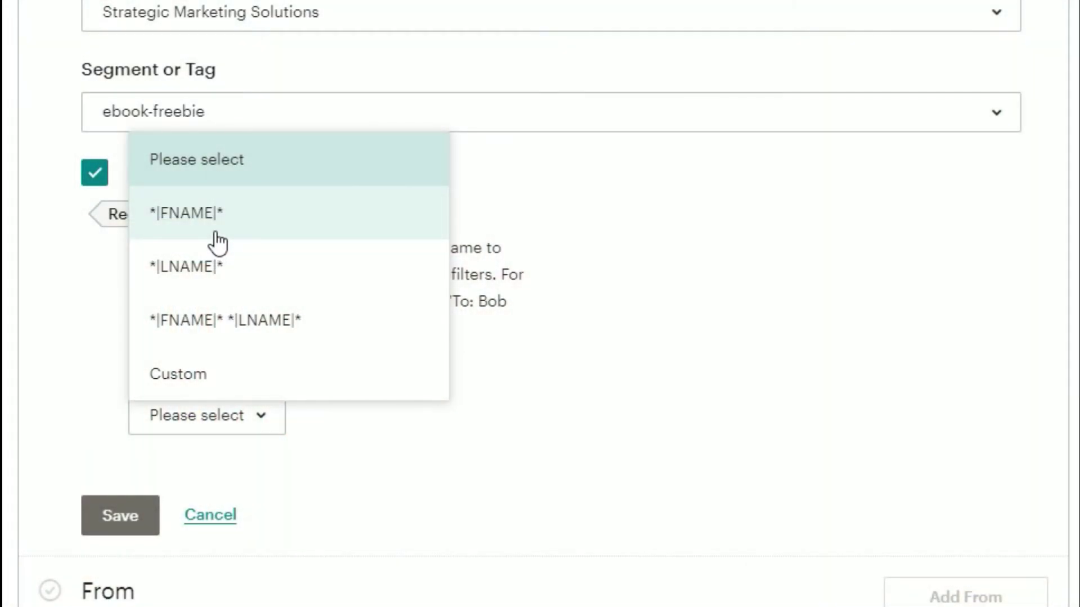
left_click(215, 231)
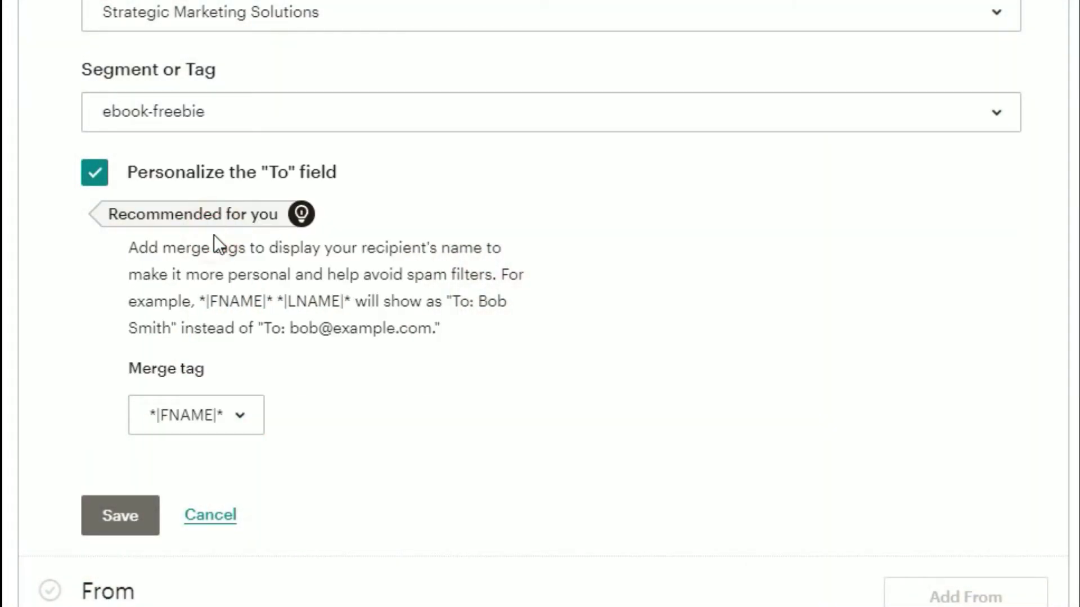
left_click(135, 517)
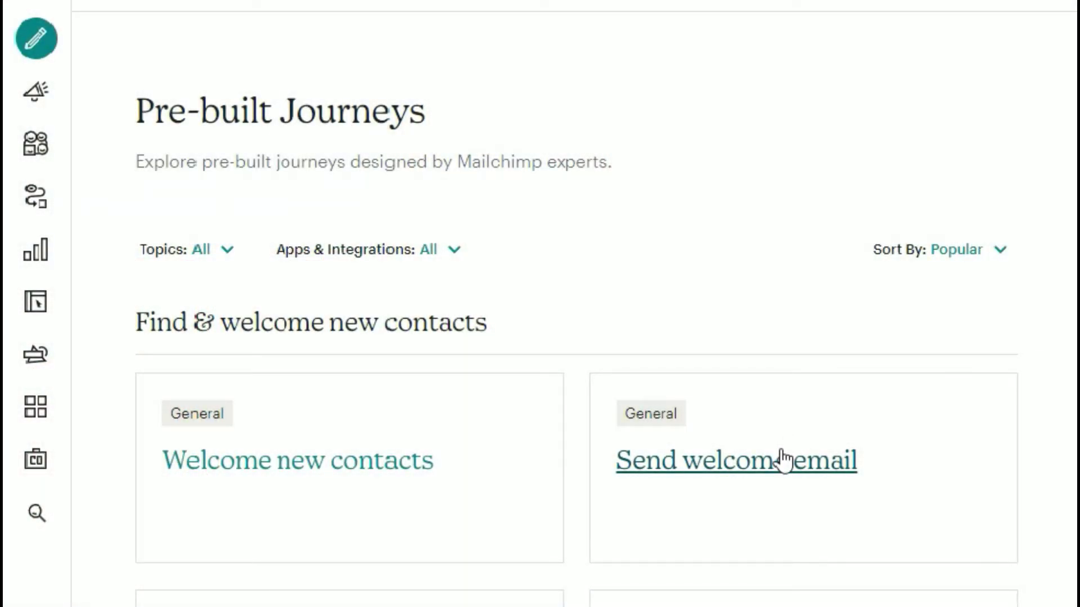
- Start the Send welcome email journey with the Strategic Marketing Solutions audience
left_click(780, 456)
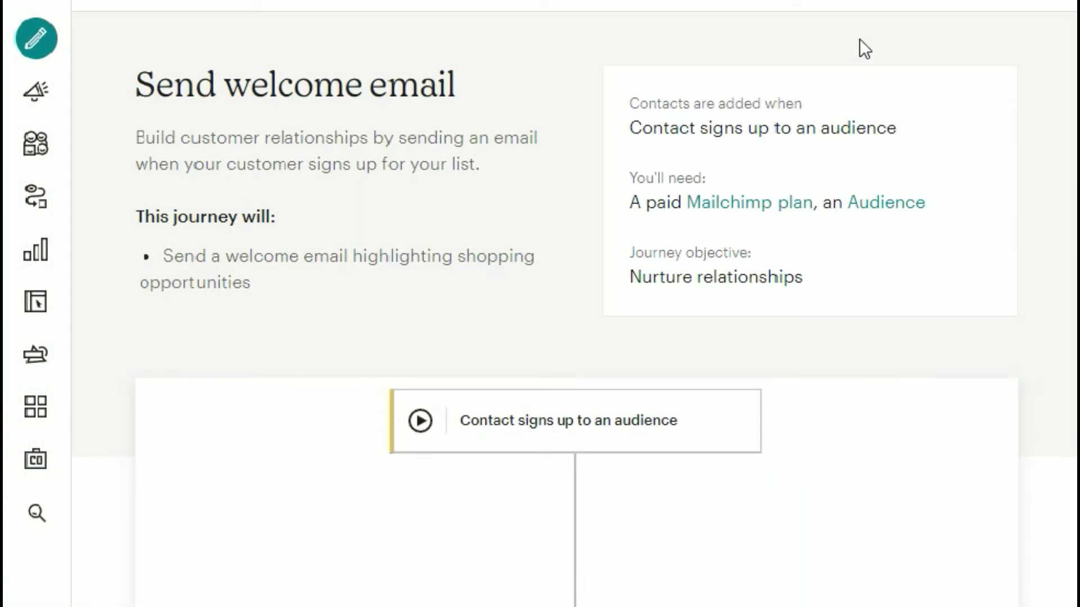
left_click(881, 2)
left_click(904, 479)
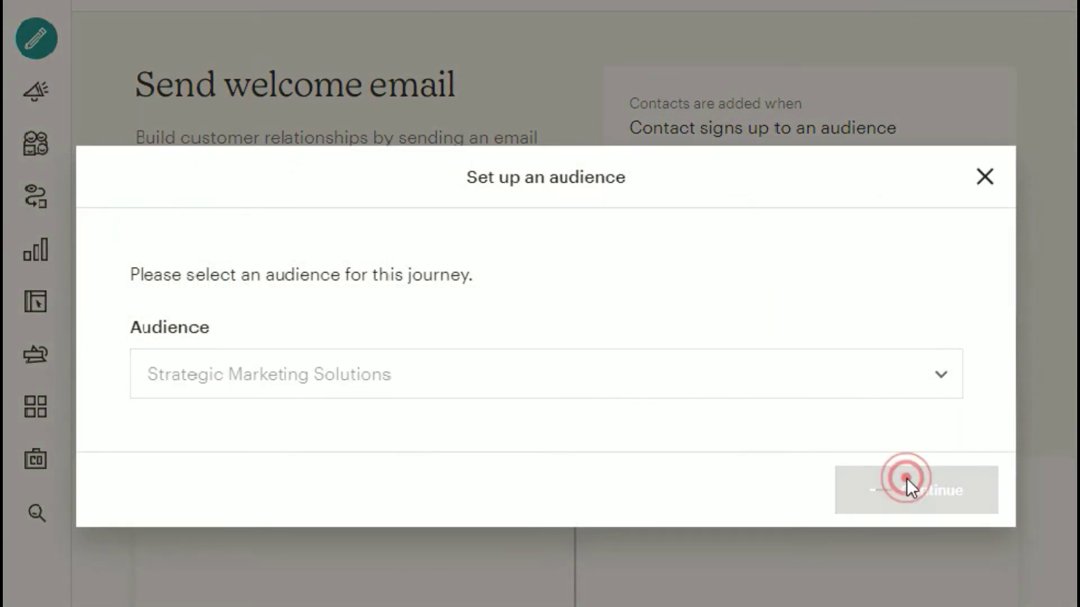